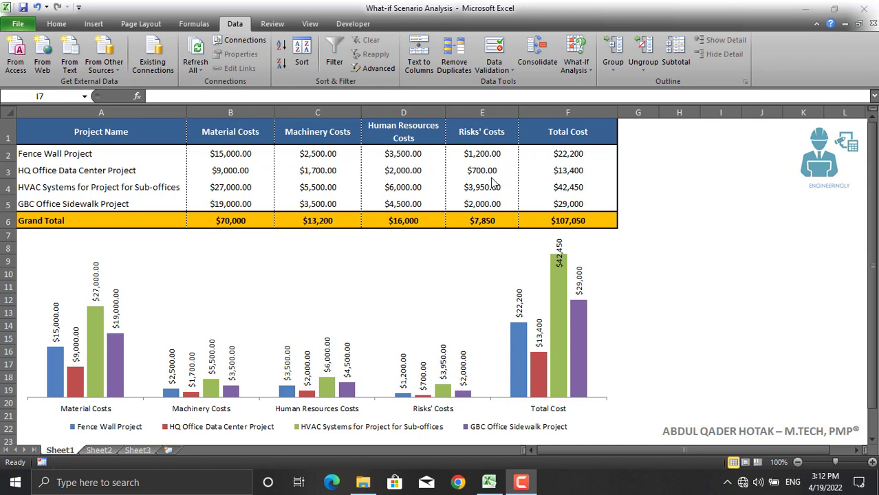
Bring Excel forward and open Scenario Manager from Data > What-If Analysis.
{"action": "key", "text": "alt+Tab"}
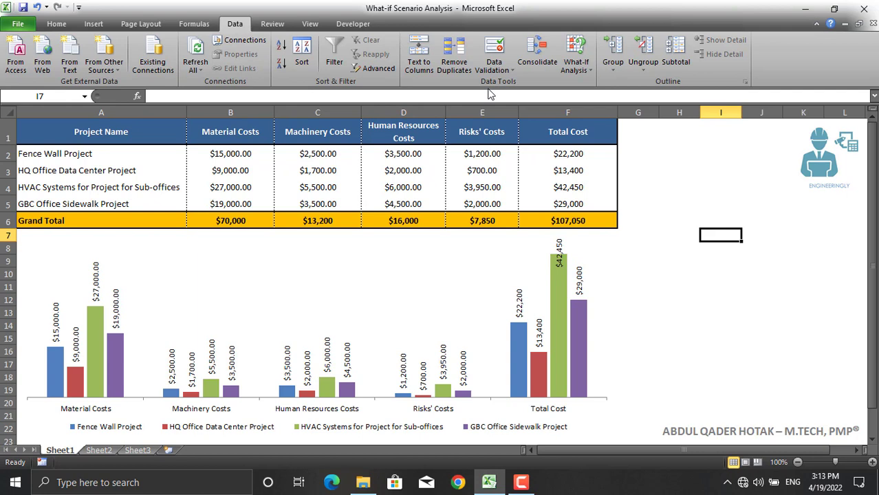
{"action": "left_click", "coordinate": [587, 72]}
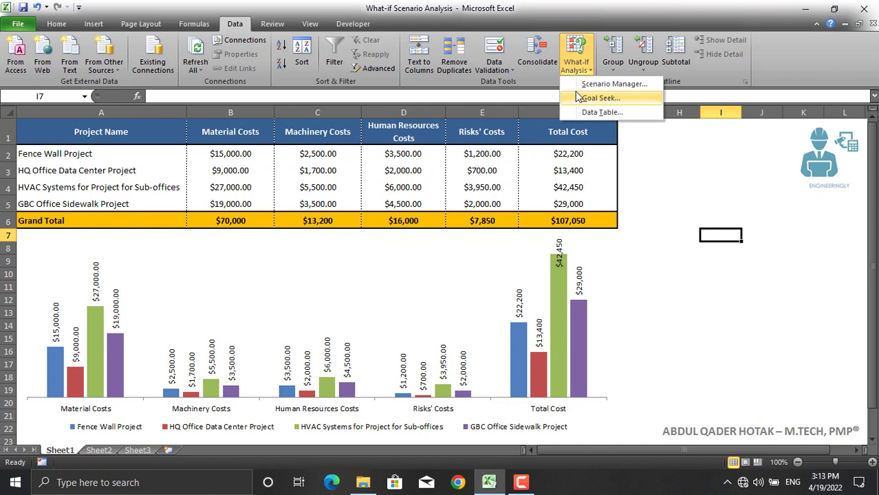
{"action": "left_click", "coordinate": [589, 87]}
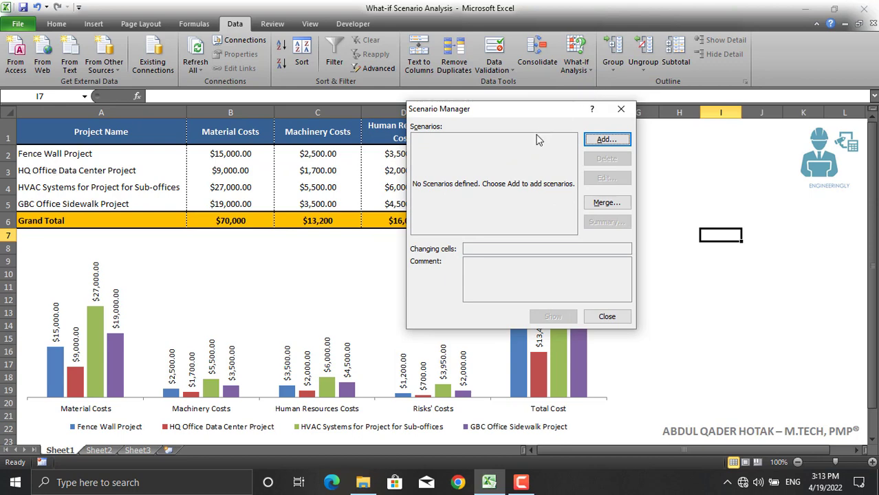
Add a 'Current State' scenario on changing cells E2:E5, keeping values 1200, 700, 3950, 2000.
{"action": "left_click", "coordinate": [589, 140]}
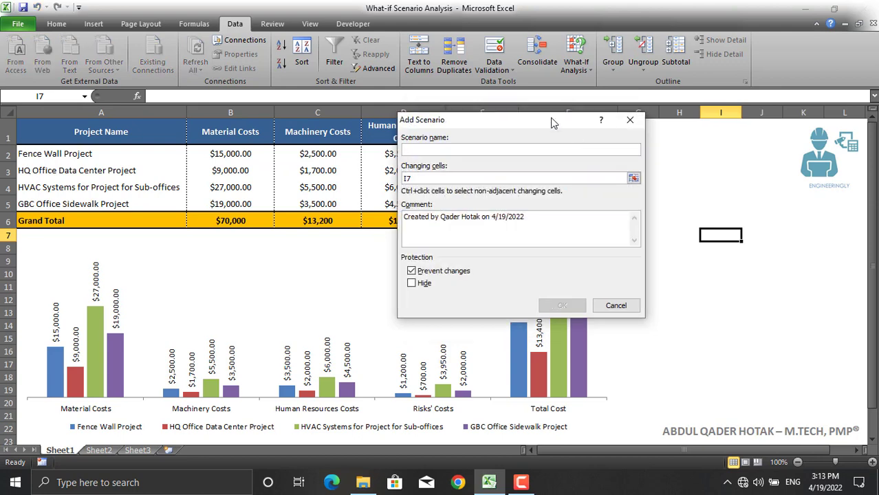
{"action": "left_click_drag", "start_coordinate": [540, 122], "coordinate": [712, 167]}
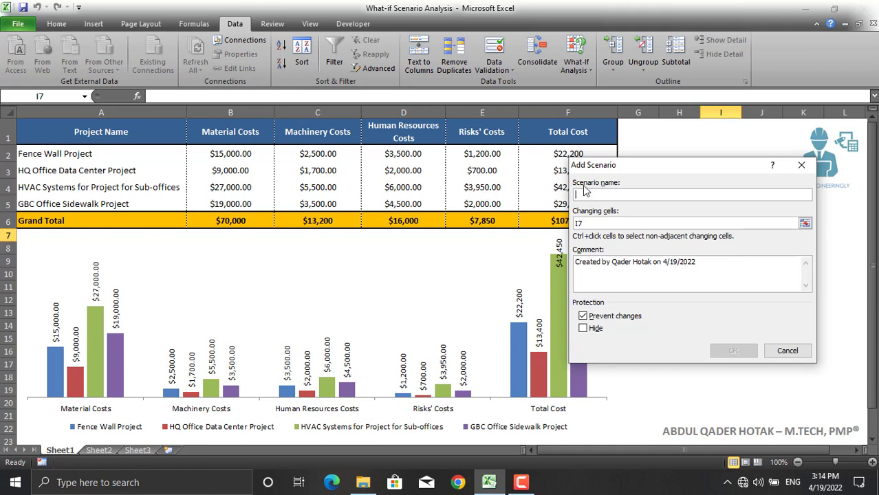
{"action": "type", "text": "Current"}
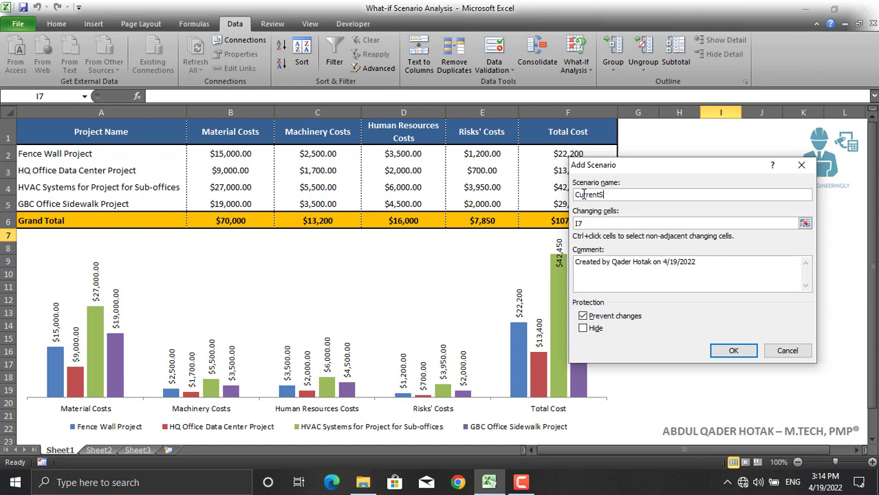
{"action": "type", "text": " State"}
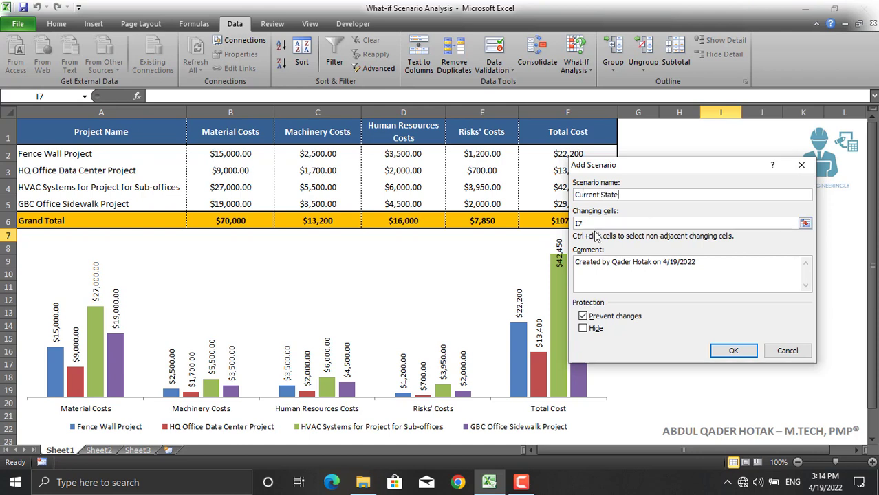
{"action": "left_click", "coordinate": [805, 224]}
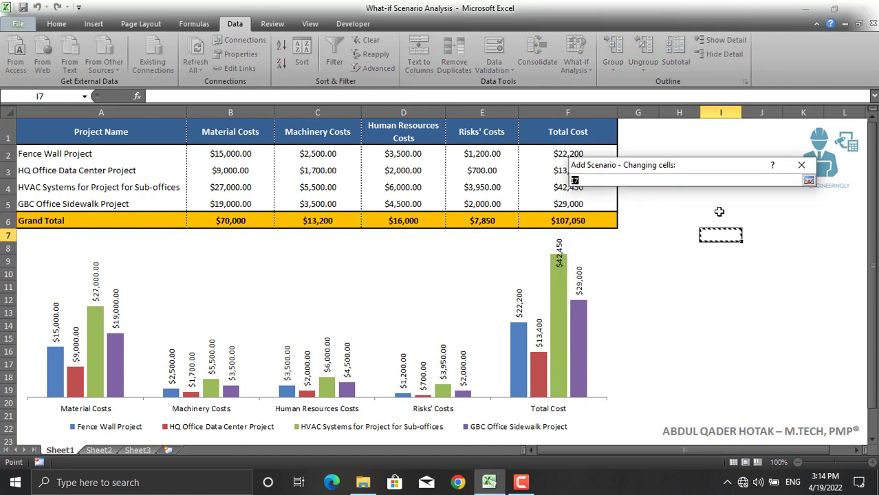
{"action": "left_click_drag", "start_coordinate": [487, 152], "coordinate": [480, 200]}
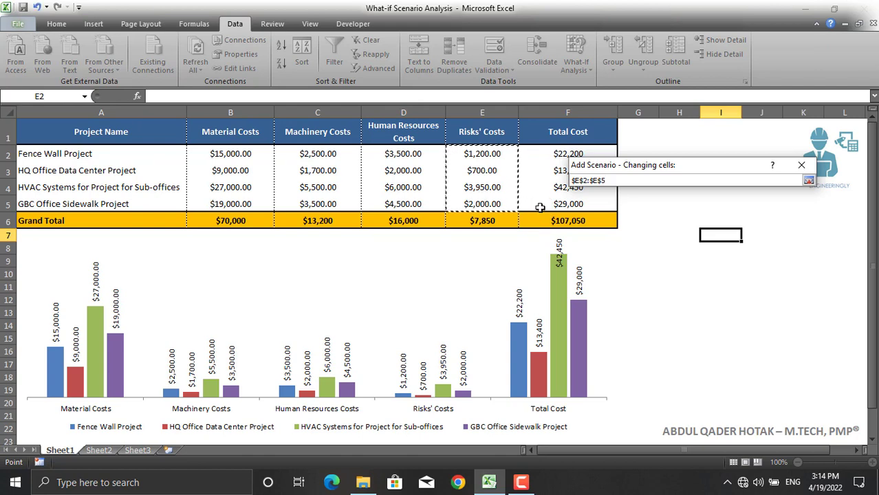
{"action": "left_click", "coordinate": [808, 180]}
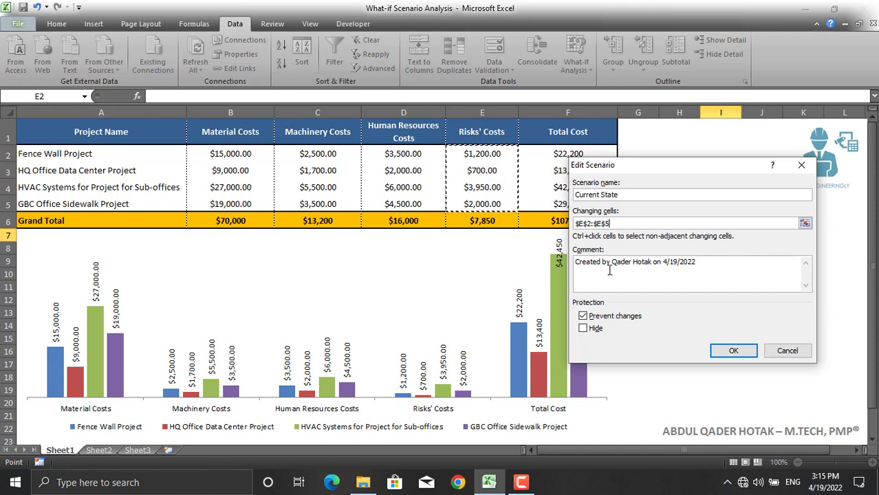
{"action": "left_click", "coordinate": [734, 351]}
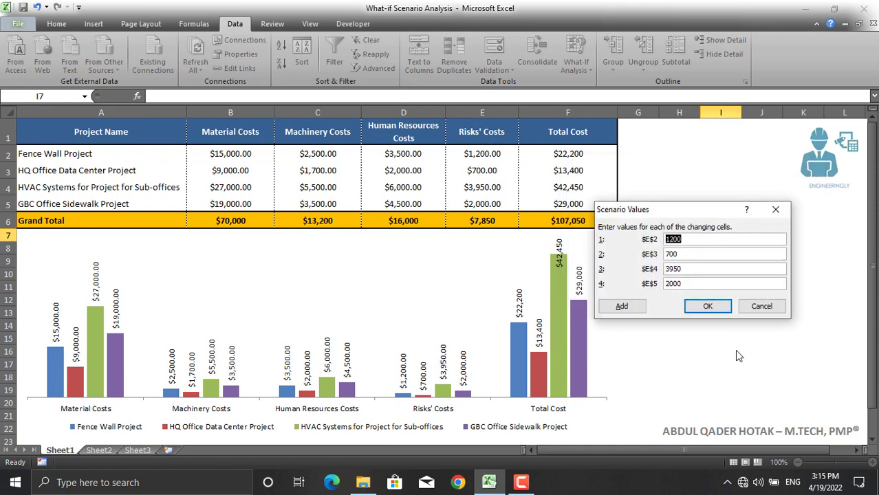
{"action": "left_click", "coordinate": [707, 307]}
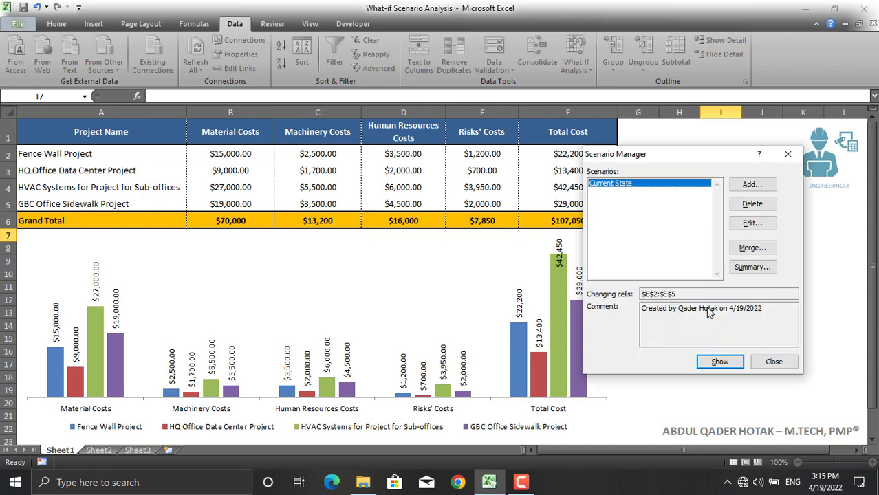
Create a scenario named 'Worst Case' using changing cells E2:E5.
{"action": "left_click", "coordinate": [764, 185]}
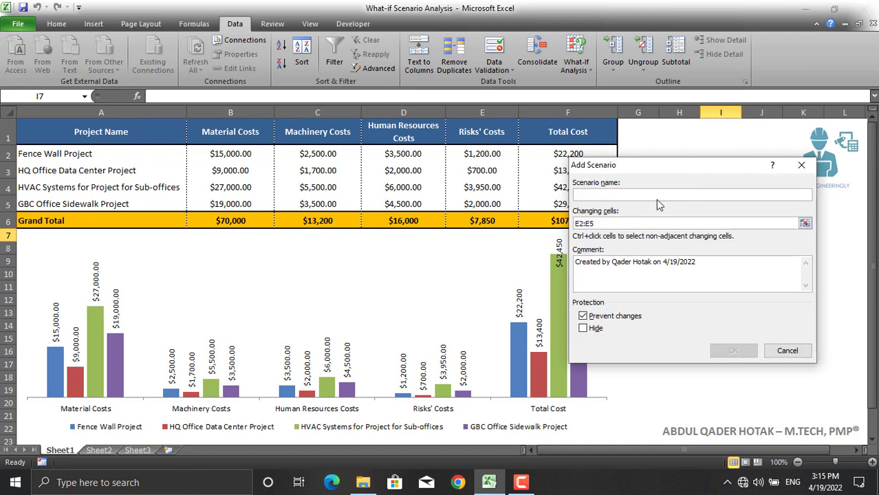
{"action": "type", "text": "Eorst"}
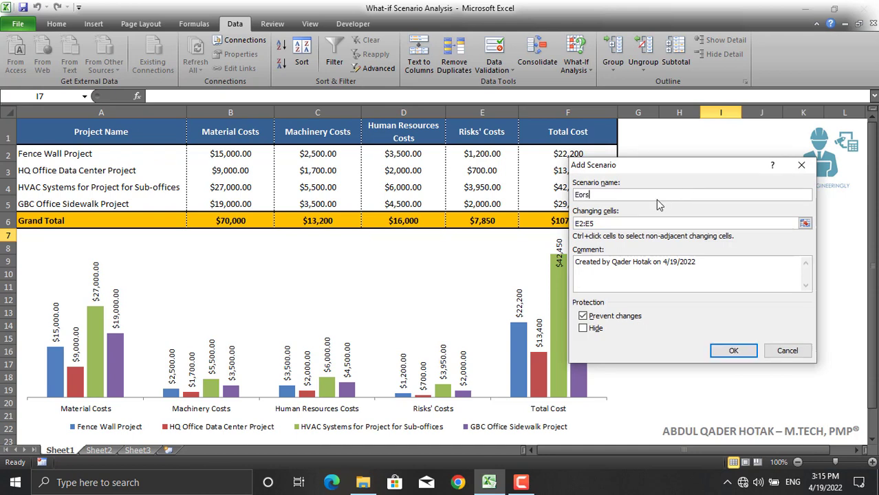
{"action": "key", "text": "BackSpace"}
{"action": "key", "text": "BackSpace"}
{"action": "key", "text": "BackSpace"}
{"action": "key", "text": "BackSpace"}
{"action": "key", "text": "BackSpace"}
{"action": "key", "text": "BackSpace"}
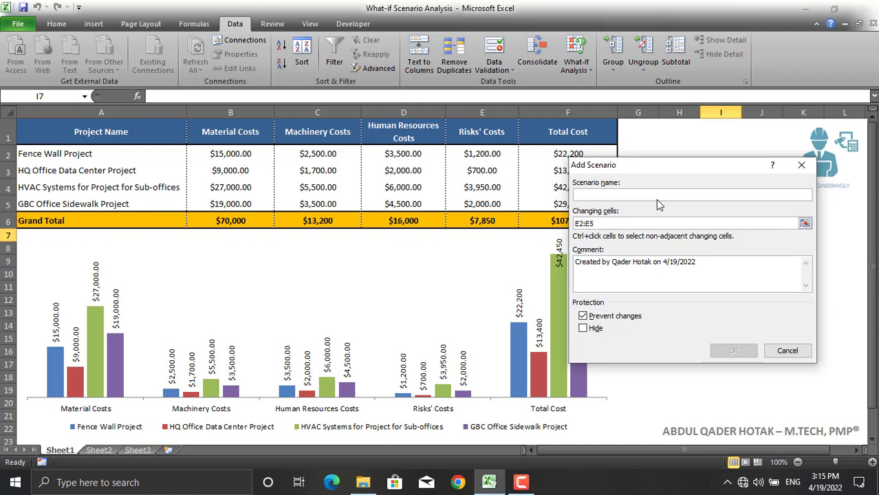
{"action": "type", "text": "Worst Casse"}
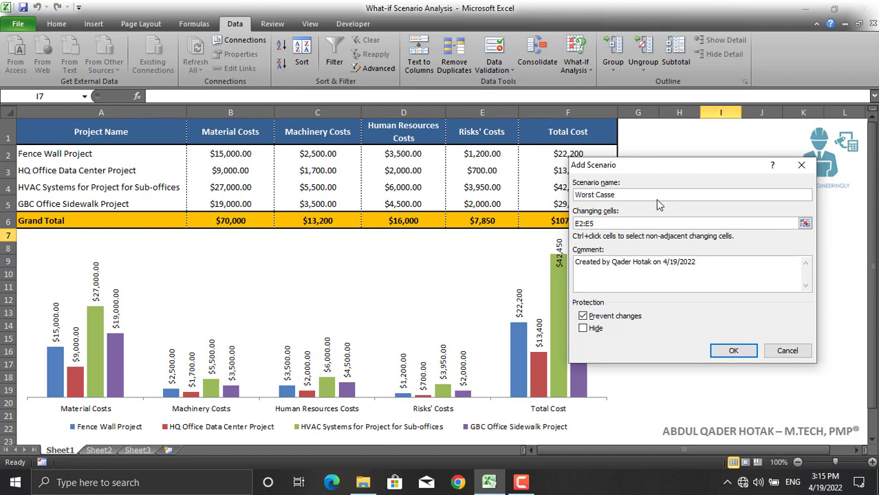
{"action": "key", "text": "BackSpace"}
{"action": "type", "text": "e"}
{"action": "left_click", "coordinate": [804, 223]}
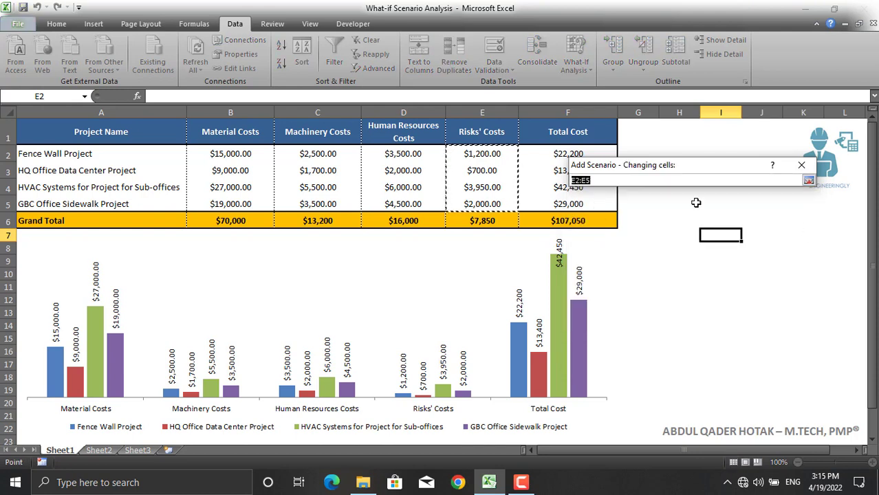
{"action": "left_click", "coordinate": [808, 180]}
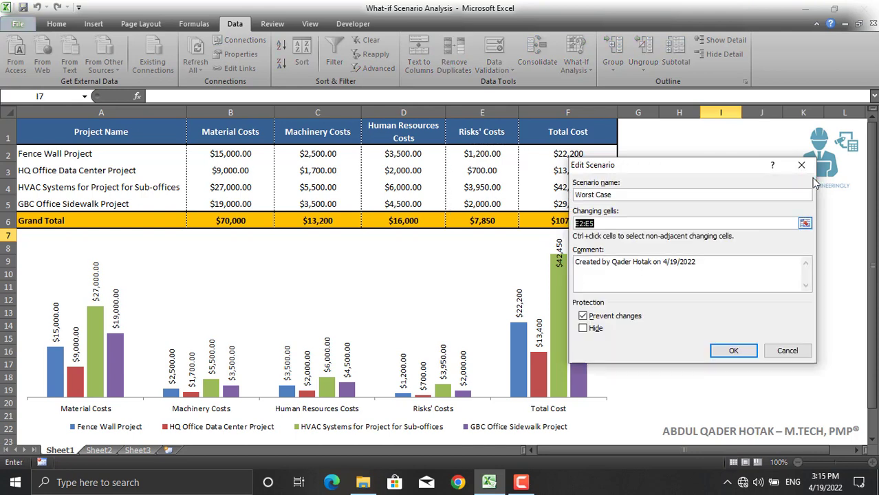
{"action": "left_click", "coordinate": [729, 350]}
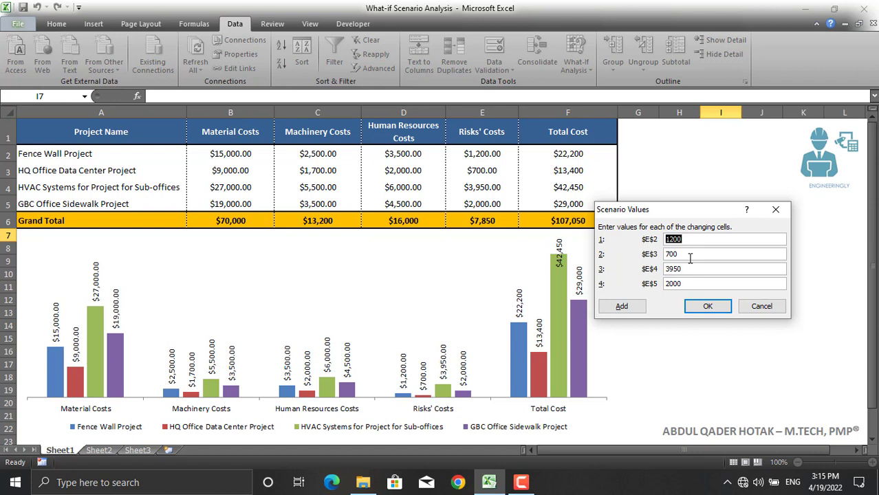
Enter Worst Case risk costs 7000, 1500, 9000 and 7000, and save the scenario.
{"action": "type", "text": "7000"}
{"action": "left_click_drag", "start_coordinate": [687, 256], "coordinate": [662, 256]}
{"action": "type", "text": "700"}
{"action": "key", "text": "BackSpace"}
{"action": "key", "text": "BackSpace"}
{"action": "key", "text": "BackSpace"}
{"action": "type", "text": "159"}
{"action": "key", "text": "BackSpace"}
{"action": "type", "text": "00"}
{"action": "left_click_drag", "start_coordinate": [681, 269], "coordinate": [649, 269]}
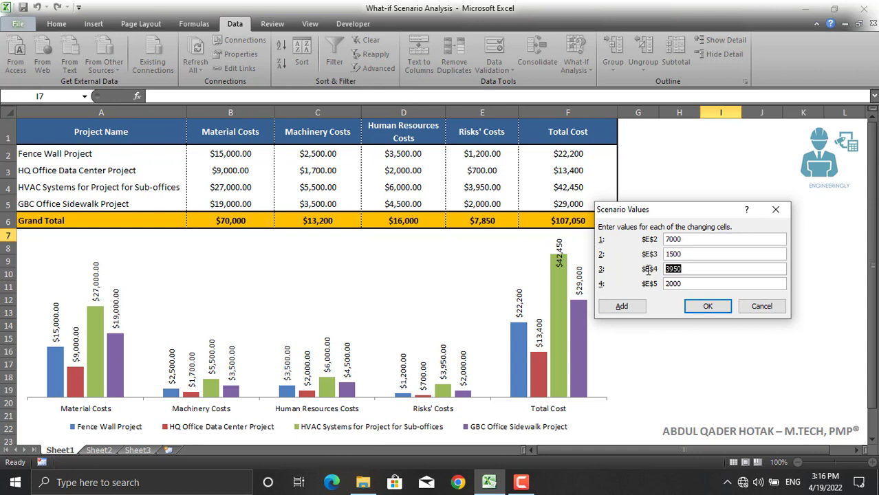
{"action": "type", "text": "9000"}
{"action": "key", "text": "Tab"}
{"action": "type", "text": "7000"}
{"action": "left_click", "coordinate": [708, 308]}
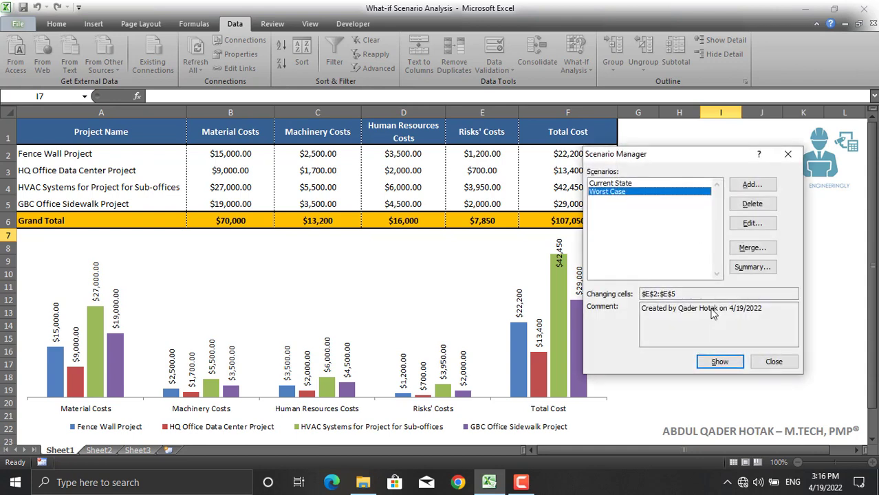
Create a scenario named 'Best Case' using changing cells E2:E5.
{"action": "left_click", "coordinate": [750, 186]}
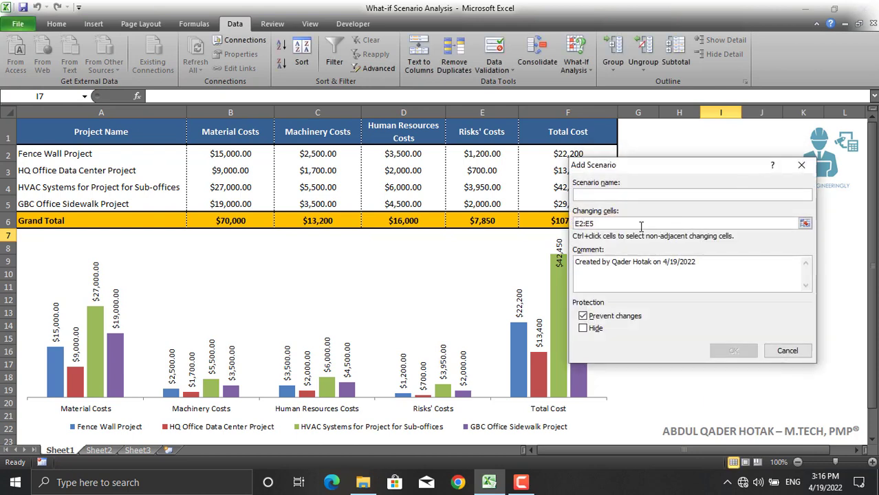
{"action": "type", "text": "Best"}
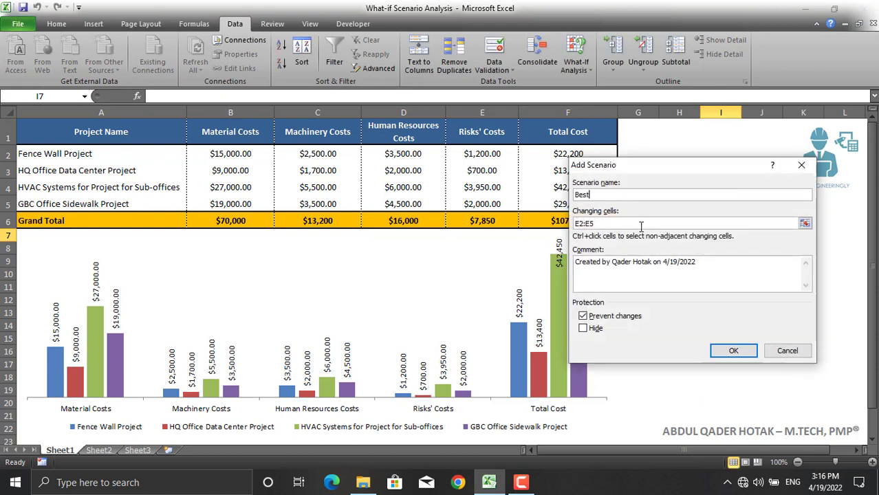
{"action": "type", "text": " Case"}
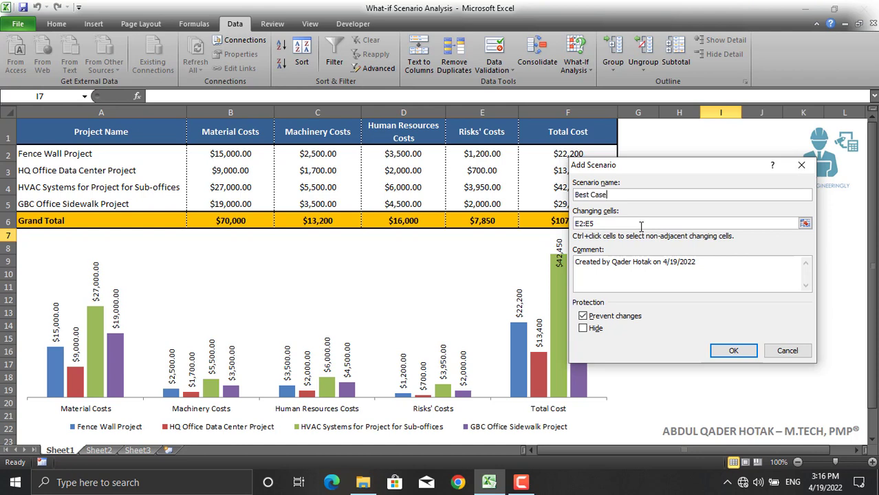
{"action": "left_click", "coordinate": [804, 223]}
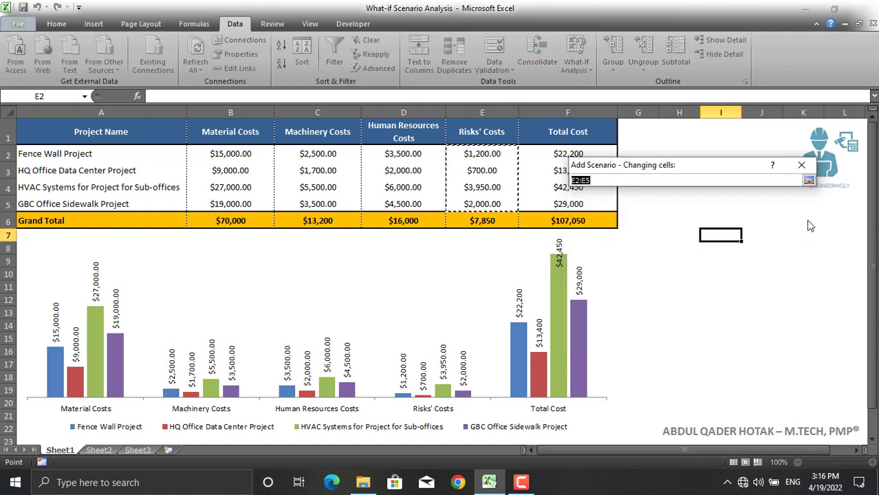
{"action": "left_click", "coordinate": [808, 180]}
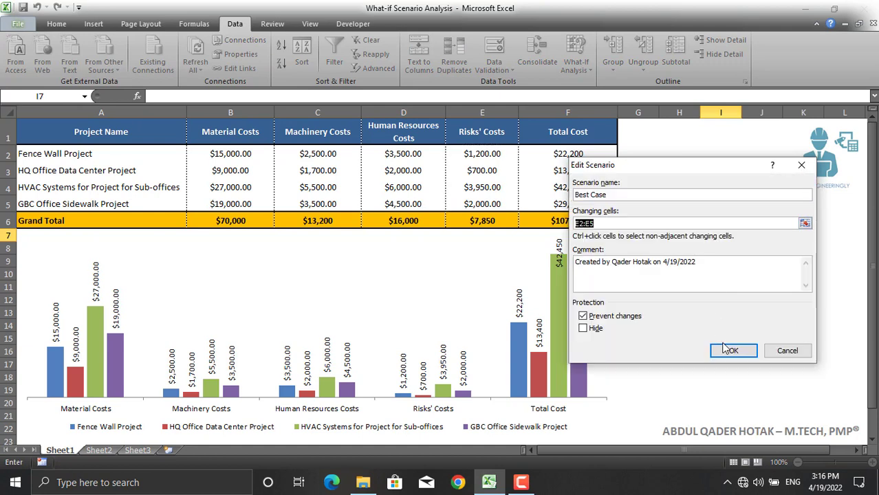
{"action": "left_click", "coordinate": [729, 350]}
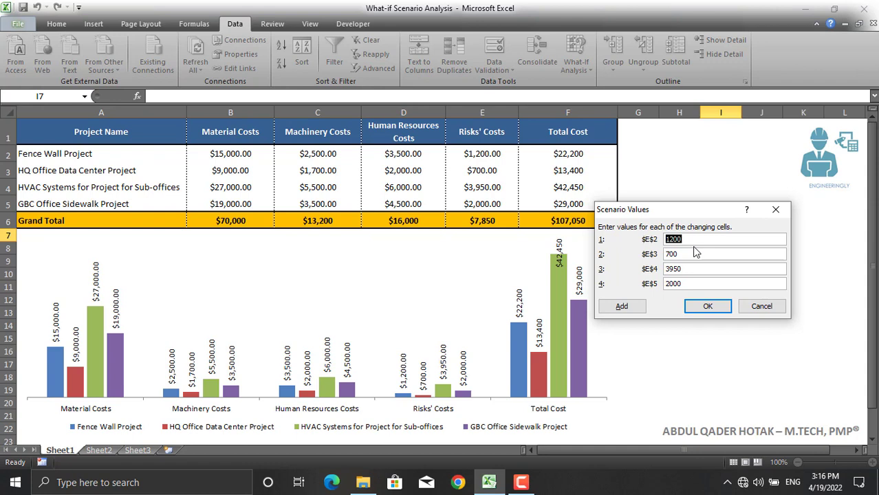
Enter 0 for the $E$2, $E$3 and $E$4 risk costs and select $E$5.
{"action": "type", "text": "0"}
{"action": "left_click", "coordinate": [684, 257]}
{"action": "key", "text": "BackSpace"}
{"action": "key", "text": "BackSpace"}
{"action": "key", "text": "BackSpace"}
{"action": "type", "text": "0"}
{"action": "left_click_drag", "start_coordinate": [686, 269], "coordinate": [655, 267]}
{"action": "type", "text": "0"}
{"action": "double_click", "coordinate": [672, 282]}
Enter 0 for $E$5, save the Best Case scenario, and select Current State.
{"action": "type", "text": "0"}
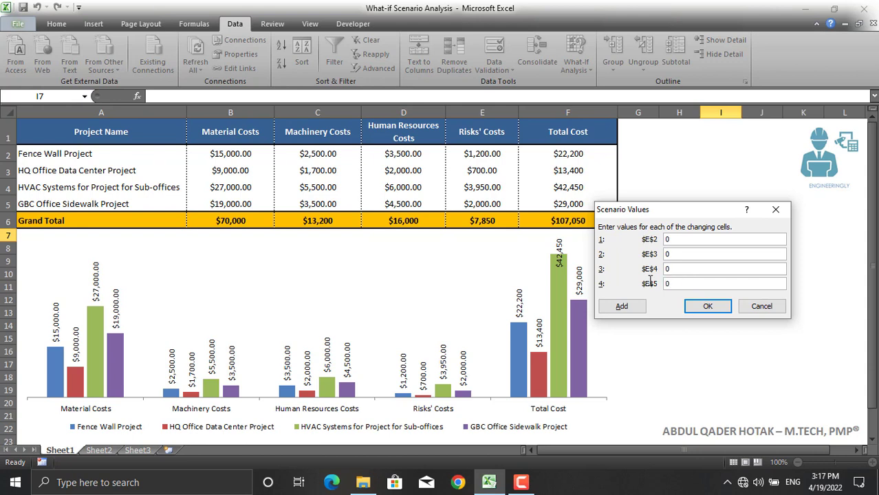
{"action": "left_click", "coordinate": [699, 303]}
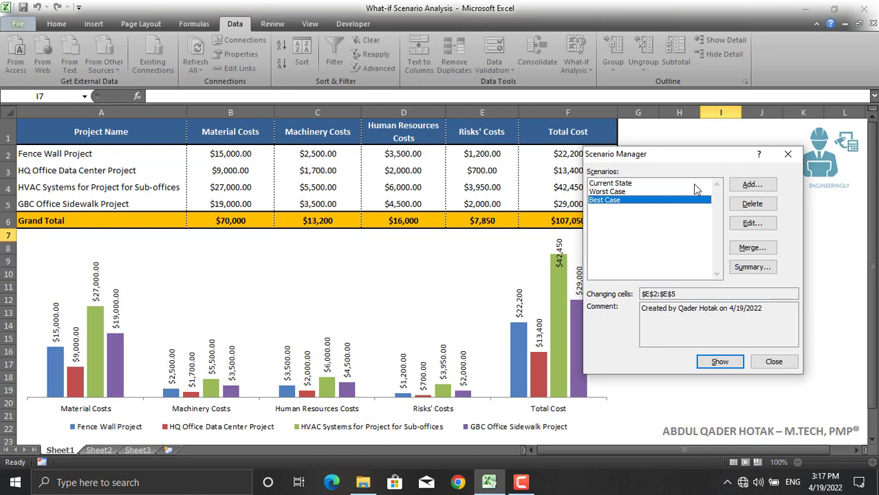
{"action": "left_click_drag", "start_coordinate": [671, 157], "coordinate": [719, 203]}
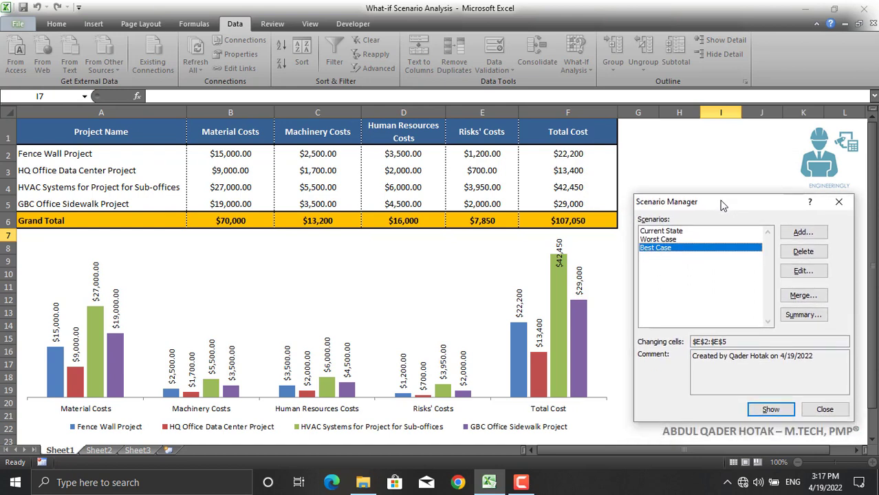
{"action": "left_click", "coordinate": [660, 233]}
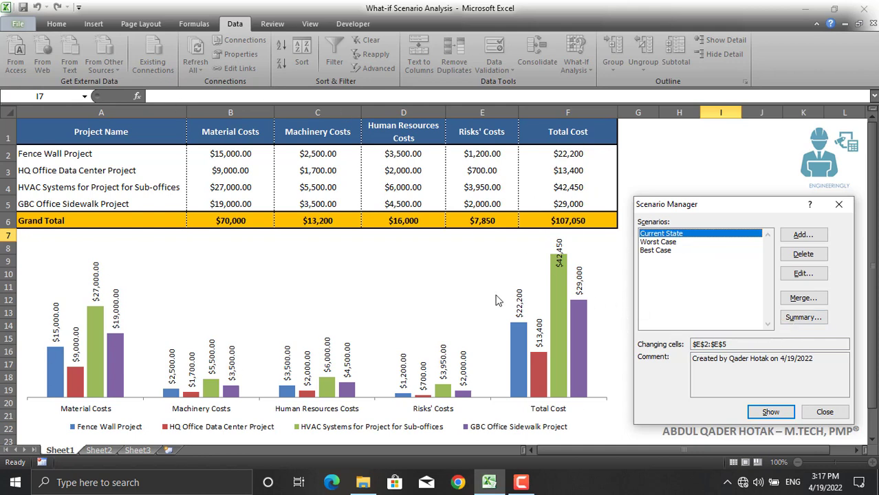
Show Worst Case, Best Case and Current State in turn, ending on Worst Case ($123,700 total).
{"action": "left_click", "coordinate": [679, 244]}
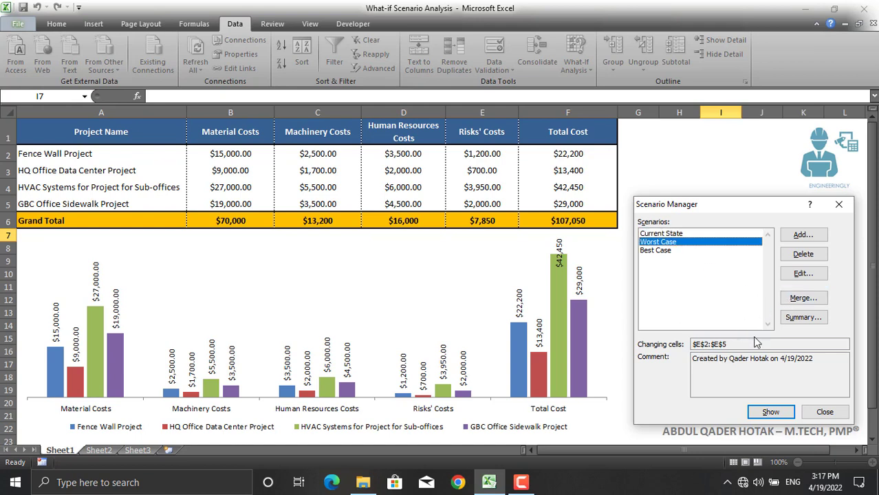
{"action": "left_click", "coordinate": [763, 413]}
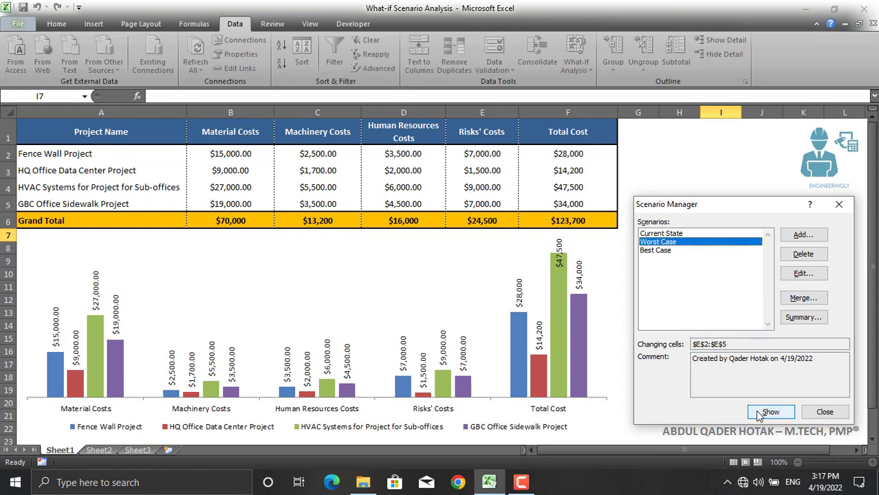
{"action": "double_click", "coordinate": [669, 251]}
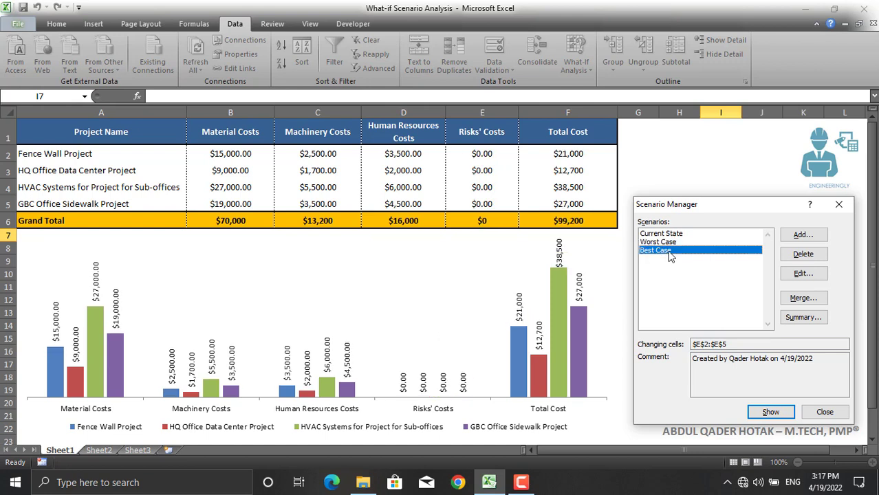
{"action": "double_click", "coordinate": [659, 242]}
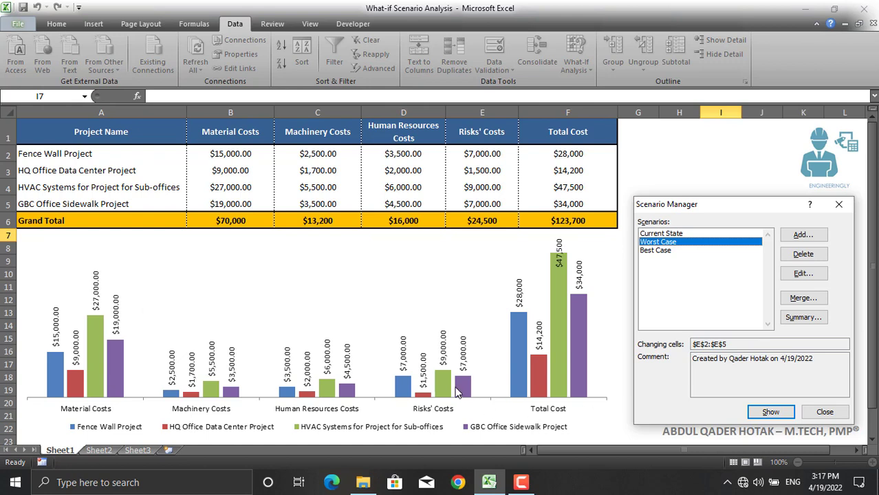
{"action": "double_click", "coordinate": [656, 251]}
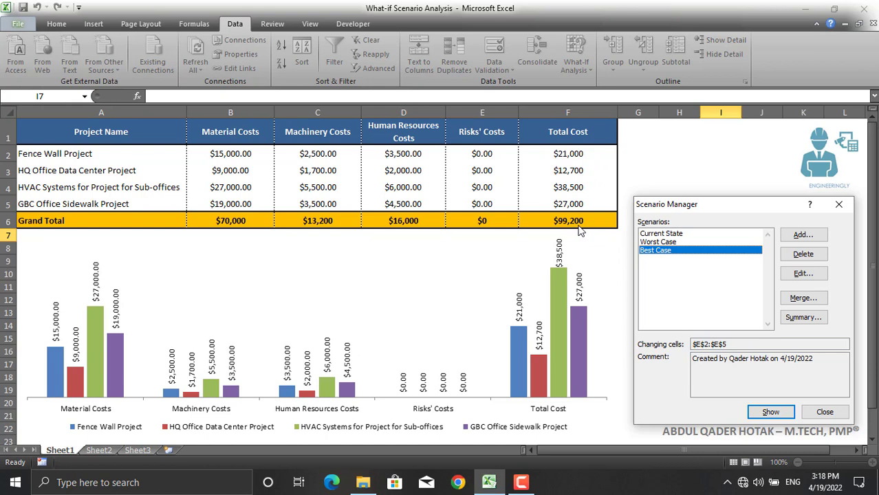
{"action": "double_click", "coordinate": [652, 234]}
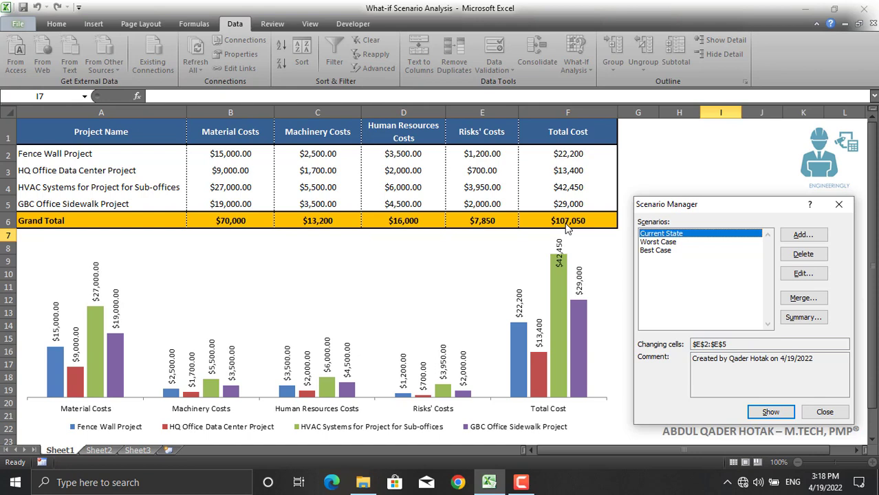
{"action": "double_click", "coordinate": [655, 242]}
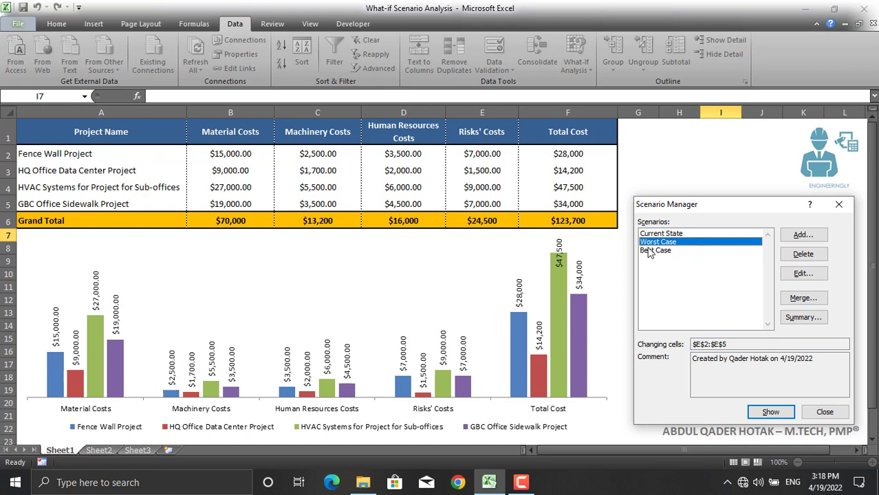
{"action": "double_click", "coordinate": [650, 250]}
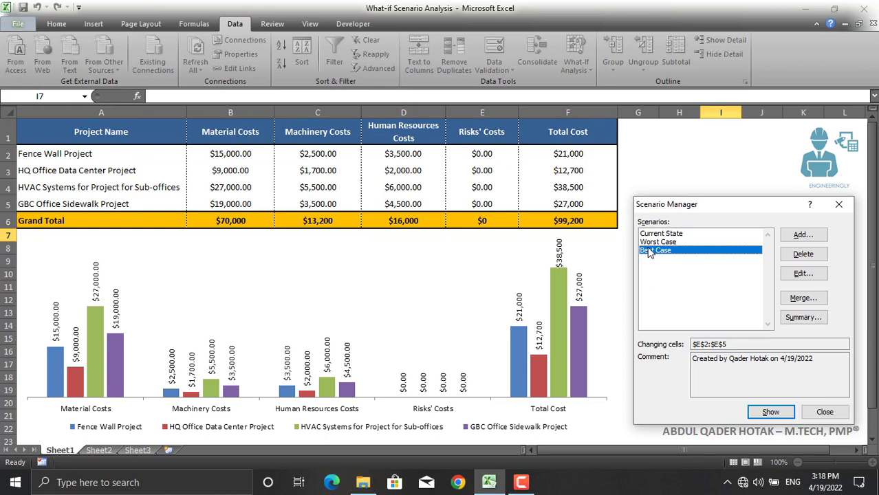
{"action": "double_click", "coordinate": [656, 235]}
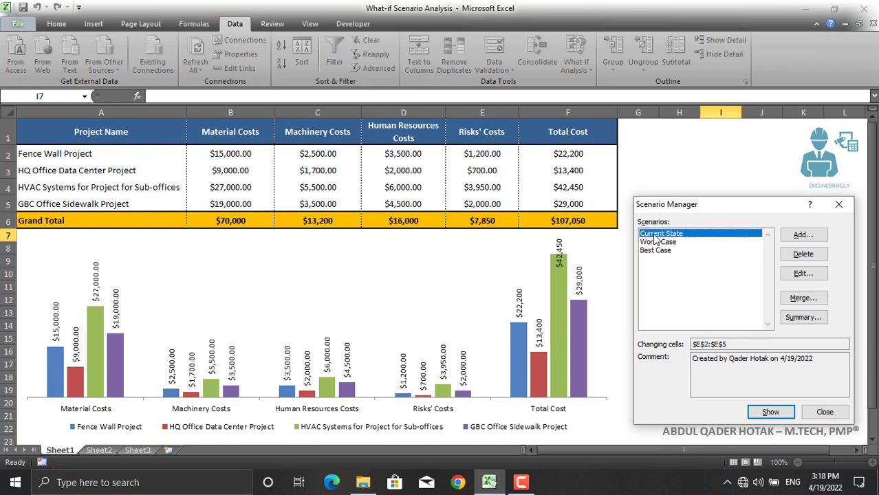
{"action": "double_click", "coordinate": [655, 242]}
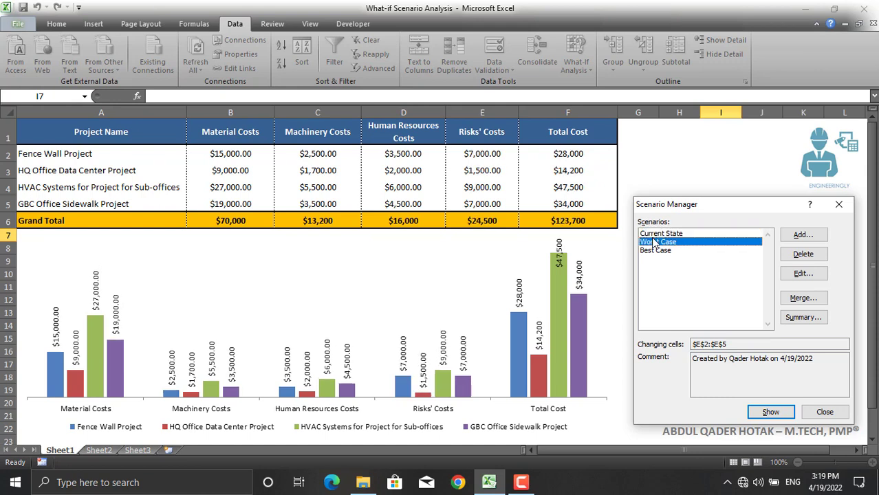
Reapply the Current State scenario to bring the grand total back to $107,050, then close Scenario Manager.
{"action": "left_click", "coordinate": [816, 417]}
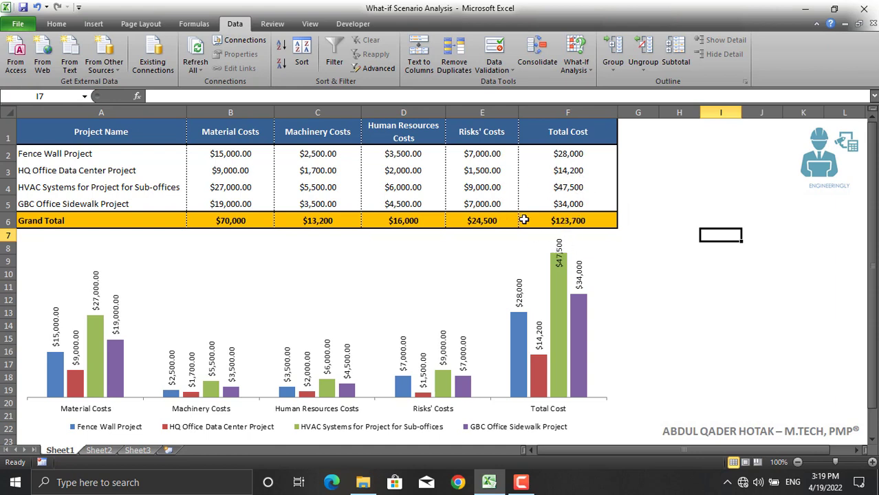
{"action": "left_click", "coordinate": [581, 72]}
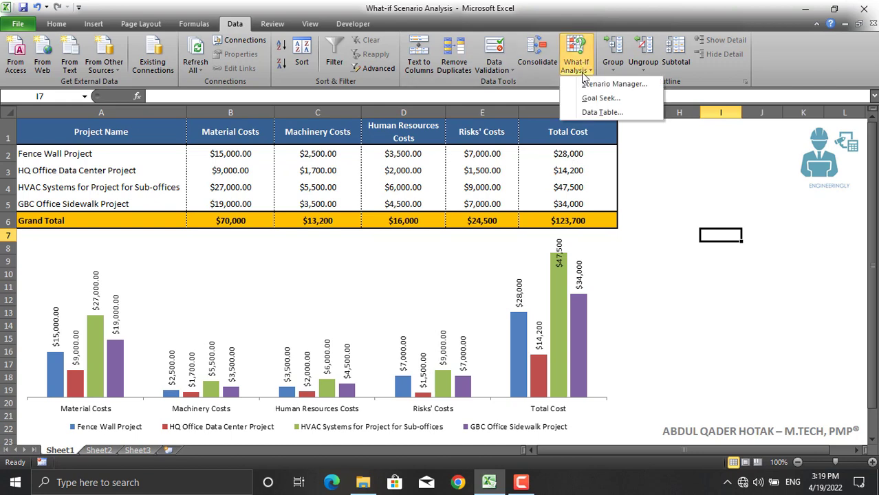
{"action": "left_click", "coordinate": [588, 84]}
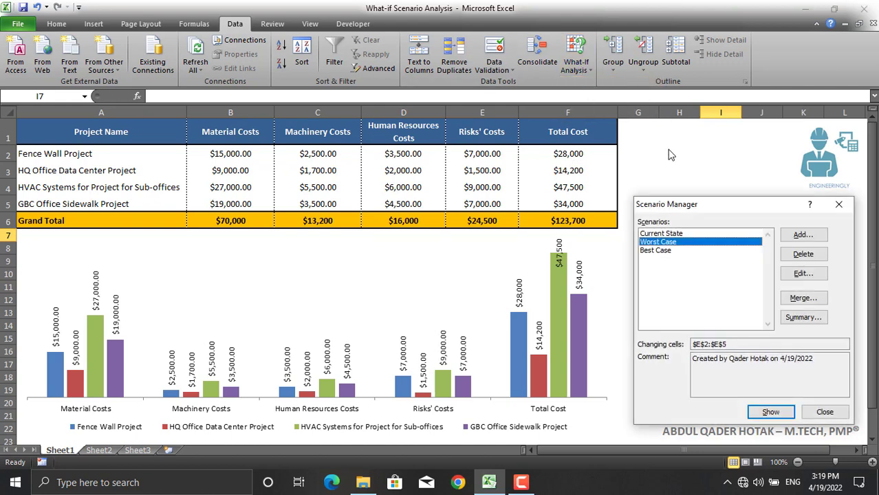
{"action": "double_click", "coordinate": [661, 234]}
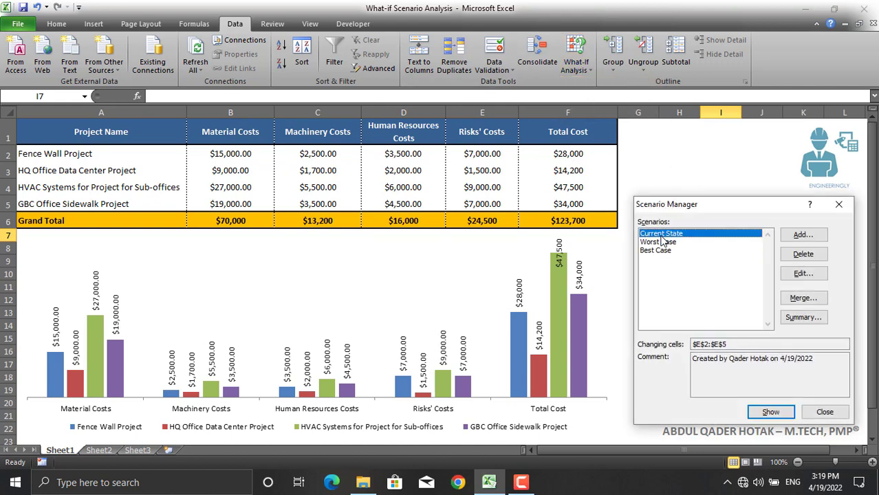
{"action": "left_click", "coordinate": [776, 411]}
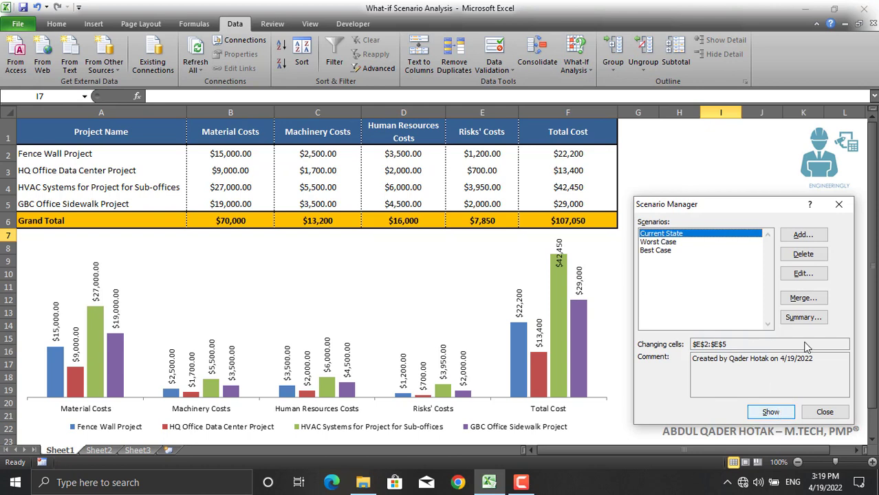
{"action": "left_click", "coordinate": [838, 204]}
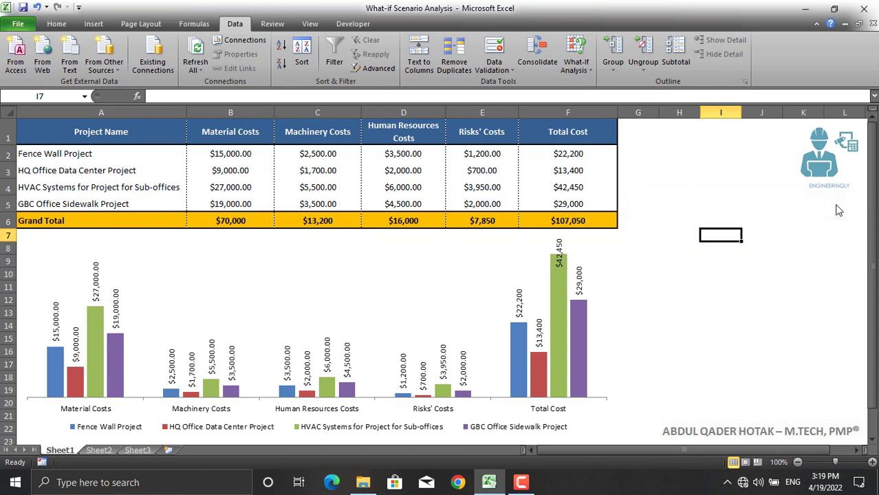
{"action": "left_click", "coordinate": [578, 65]}
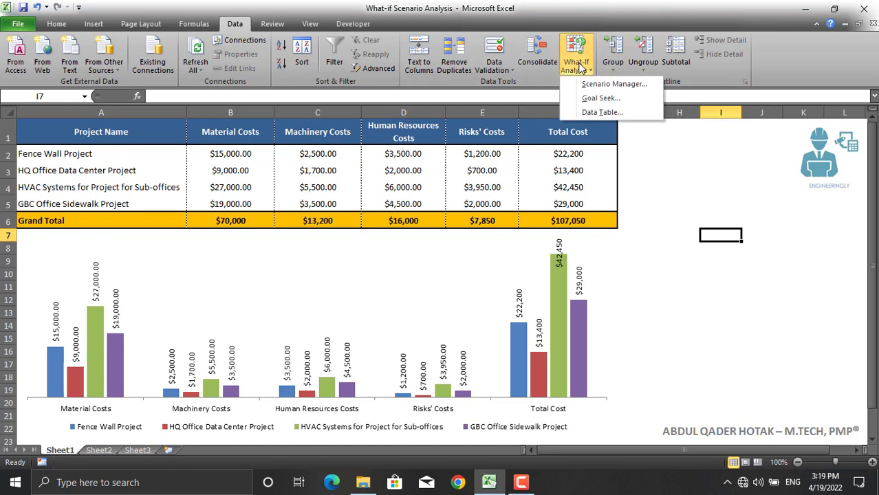
{"action": "left_click", "coordinate": [591, 99]}
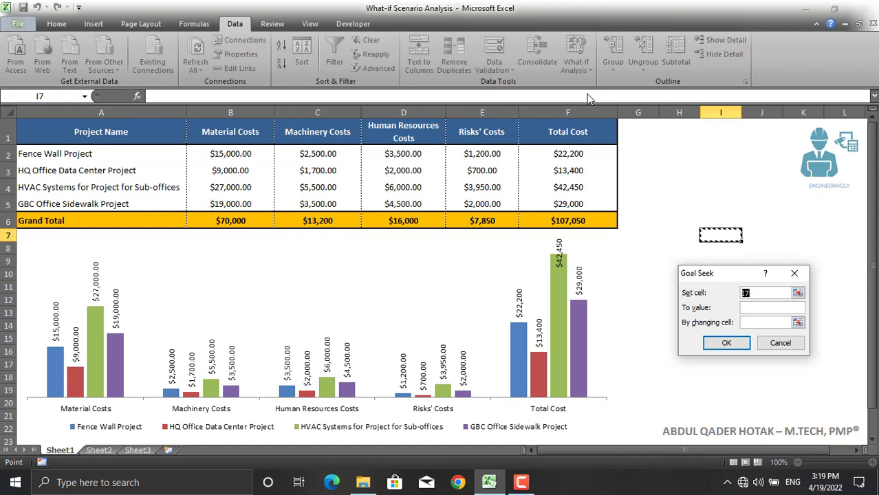
{"action": "left_click", "coordinate": [677, 221]}
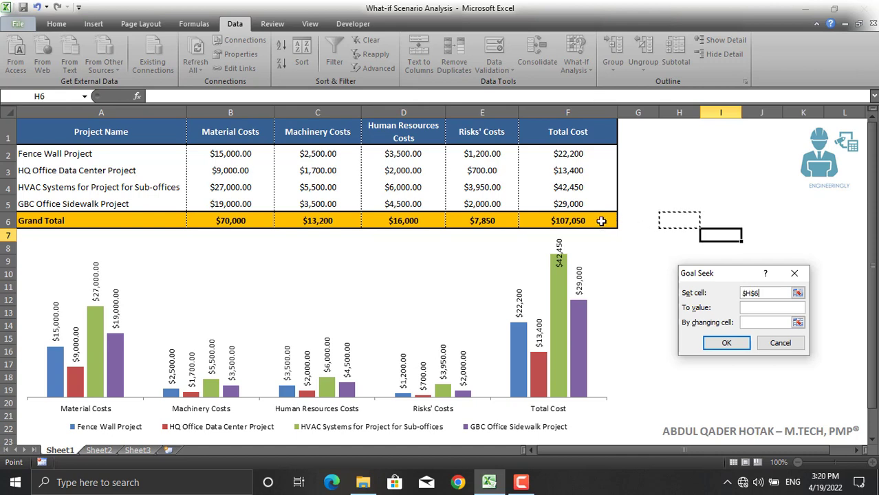
{"action": "left_click", "coordinate": [600, 221]}
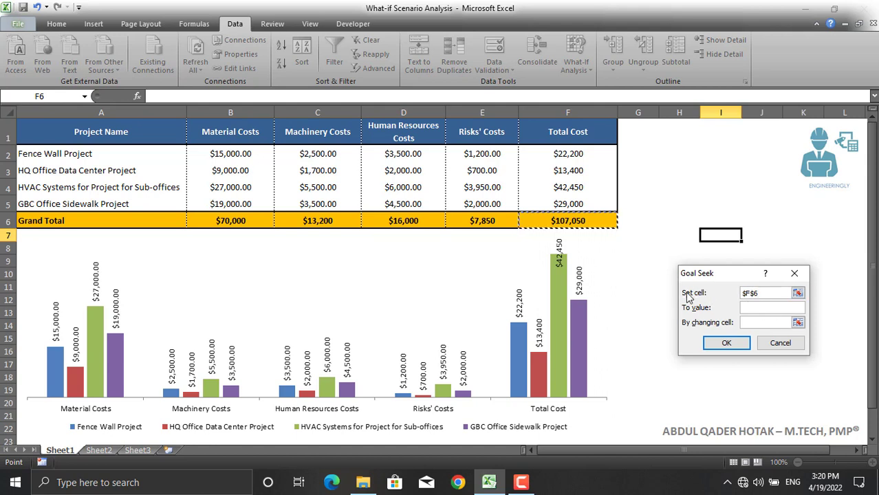
{"action": "left_click", "coordinate": [749, 307]}
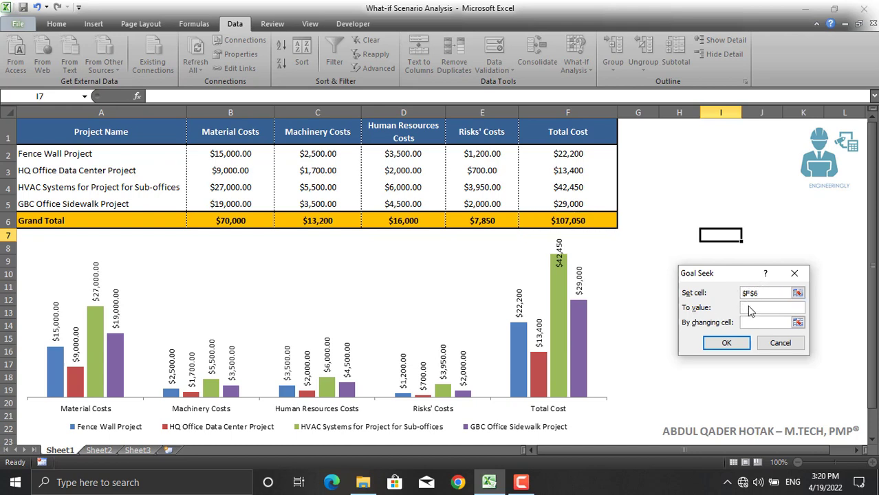
{"action": "type", "text": "100000"}
{"action": "left_click", "coordinate": [747, 322]}
{"action": "left_click", "coordinate": [237, 187]}
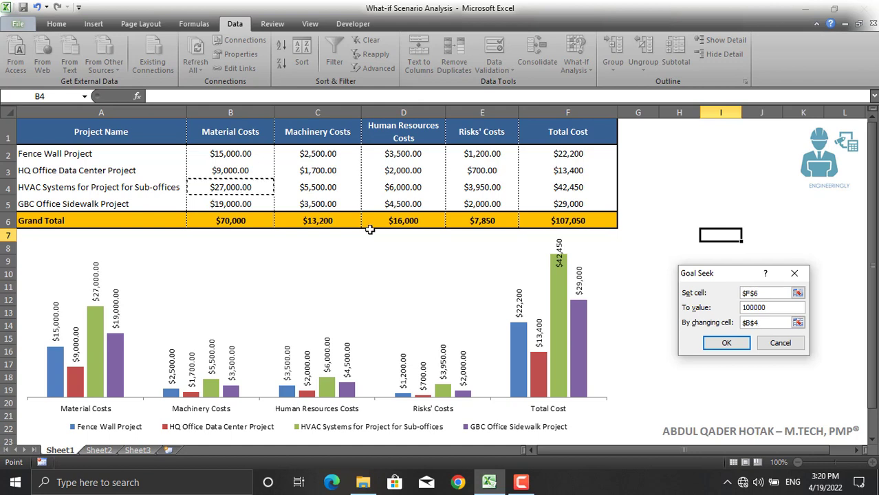
{"action": "left_click", "coordinate": [711, 345]}
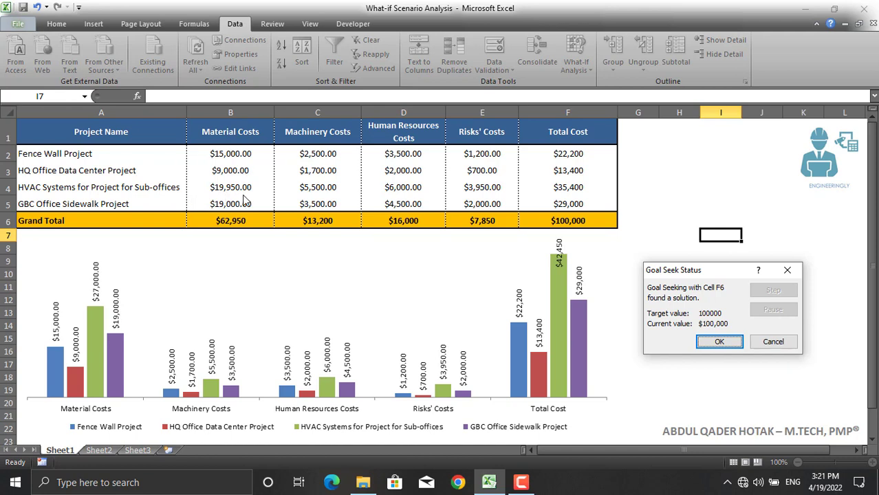
{"action": "key", "text": "Return"}
{"action": "left_click", "coordinate": [589, 221]}
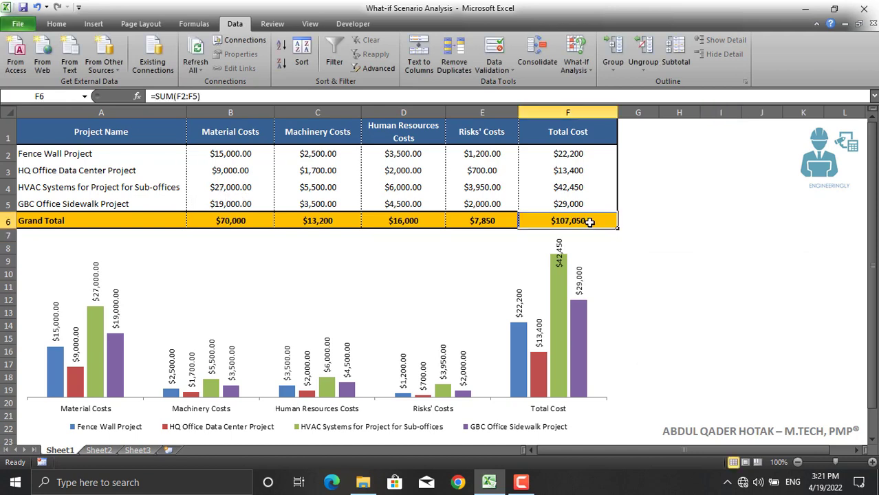
Goal Seek F6 to 95000 by changing the Fence Wall material cost in B2.
{"action": "left_click", "coordinate": [577, 66]}
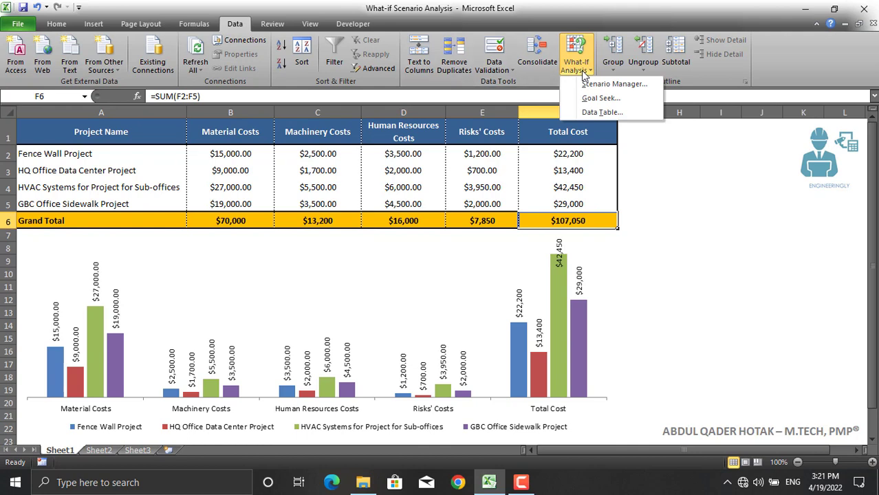
{"action": "left_click", "coordinate": [600, 98]}
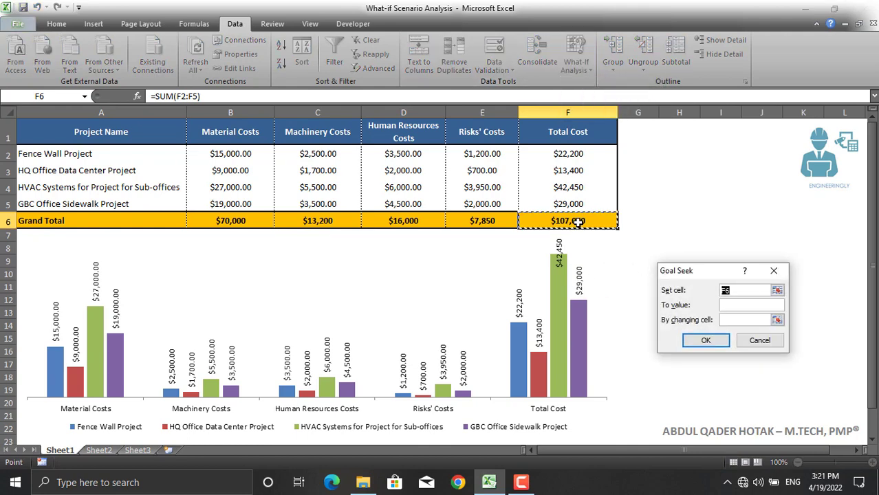
{"action": "left_click", "coordinate": [733, 304]}
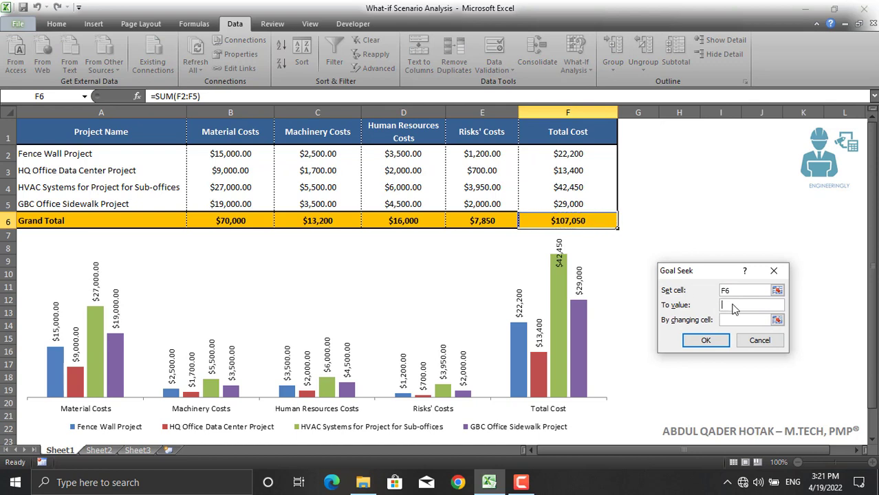
{"action": "type", "text": "95000"}
{"action": "key", "text": "Tab"}
{"action": "left_click", "coordinate": [225, 154]}
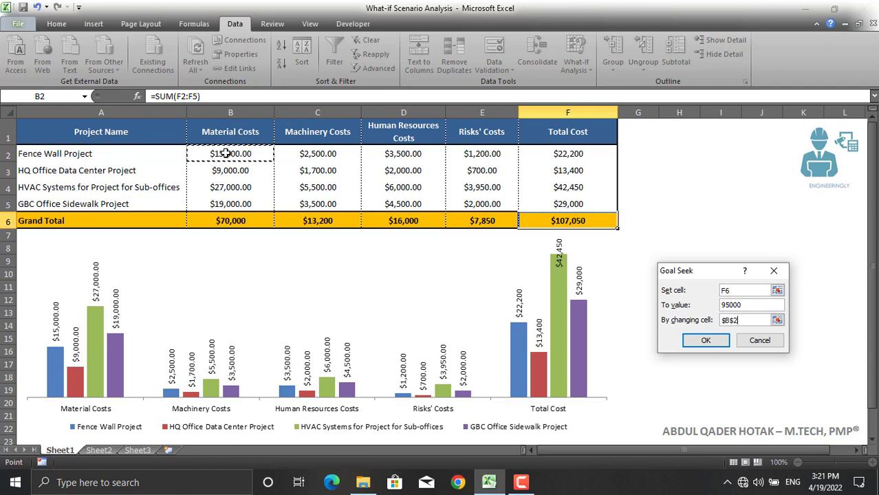
{"action": "left_click", "coordinate": [706, 341]}
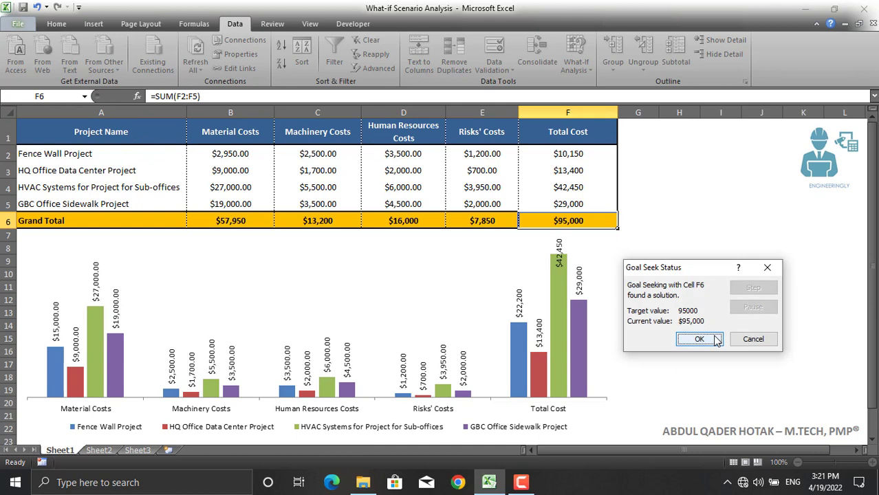